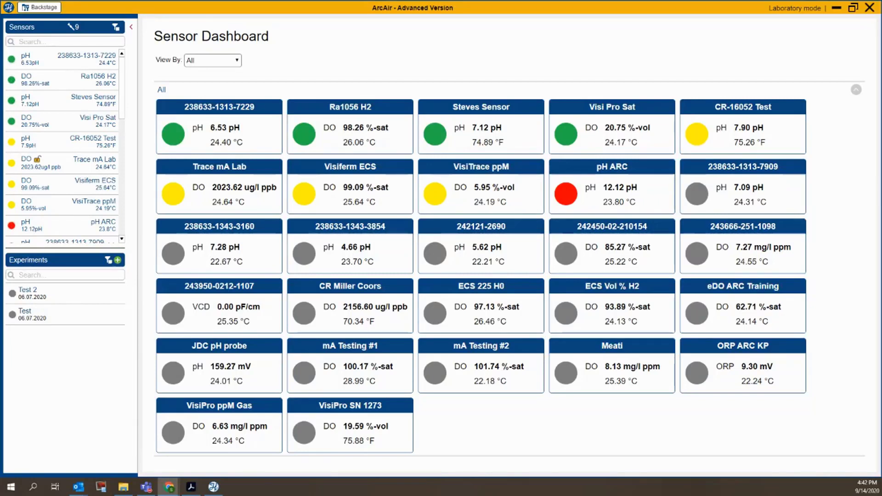
{"action": "left_click", "coordinate": [225, 132]}
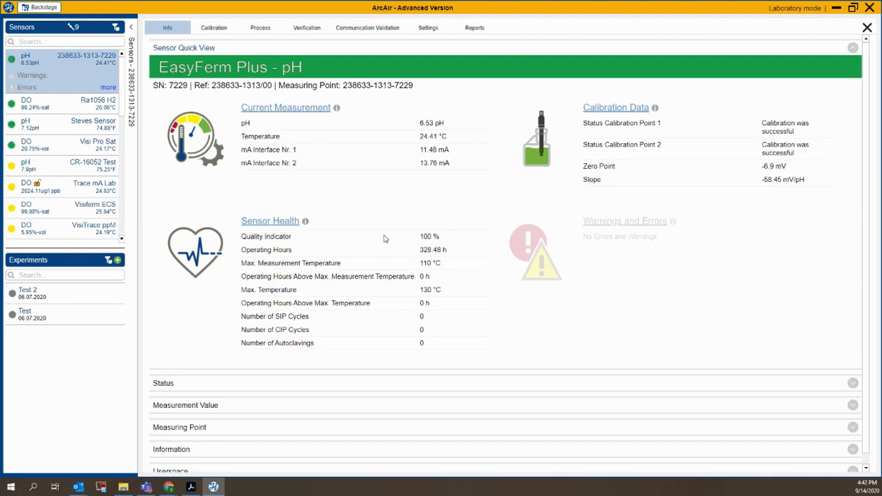
Show the sensor's Settings with Measurement Settings expanded and the measuring point name selected.
{"action": "left_click", "coordinate": [424, 30]}
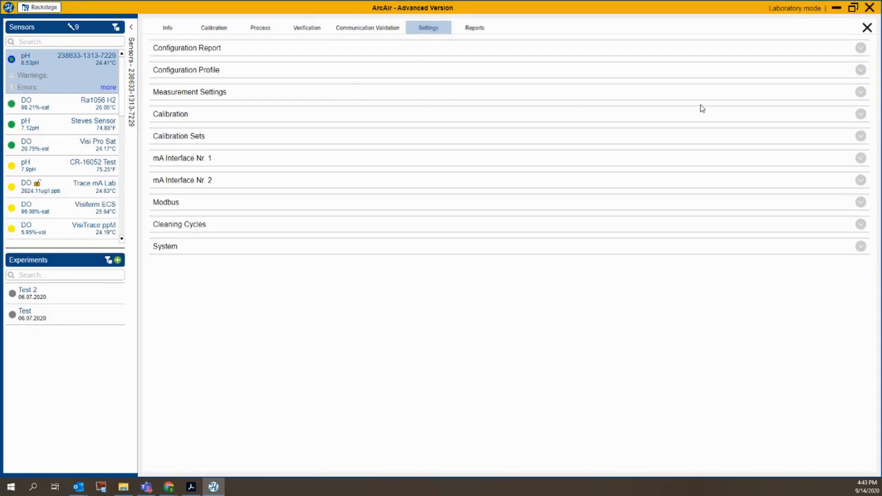
{"action": "left_click", "coordinate": [862, 92]}
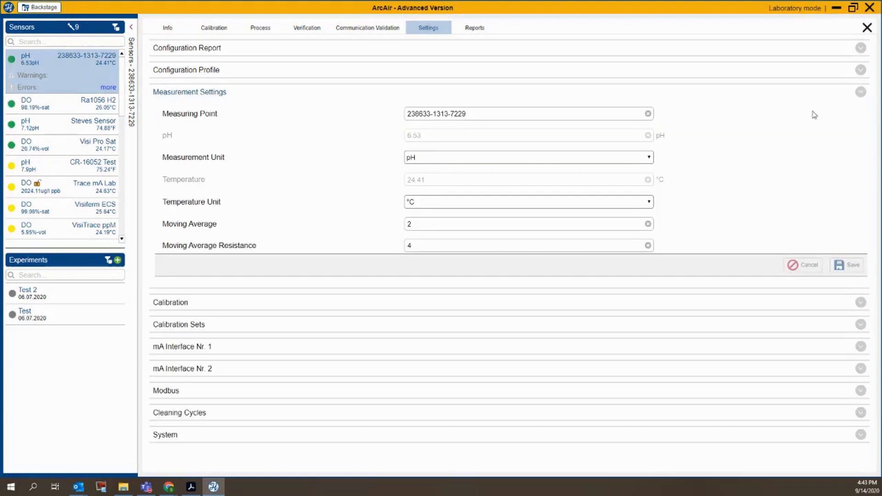
{"action": "left_click_drag", "start_coordinate": [482, 116], "coordinate": [353, 115]}
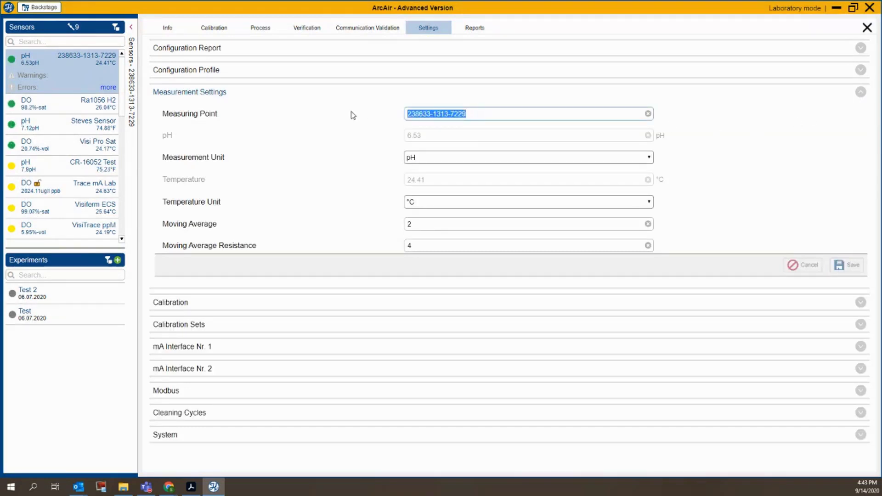
Rename the measuring point to 'Sarahs Sensor' and change the temperature unit to °F.
{"action": "type", "text": "Sarahs Sensor"}
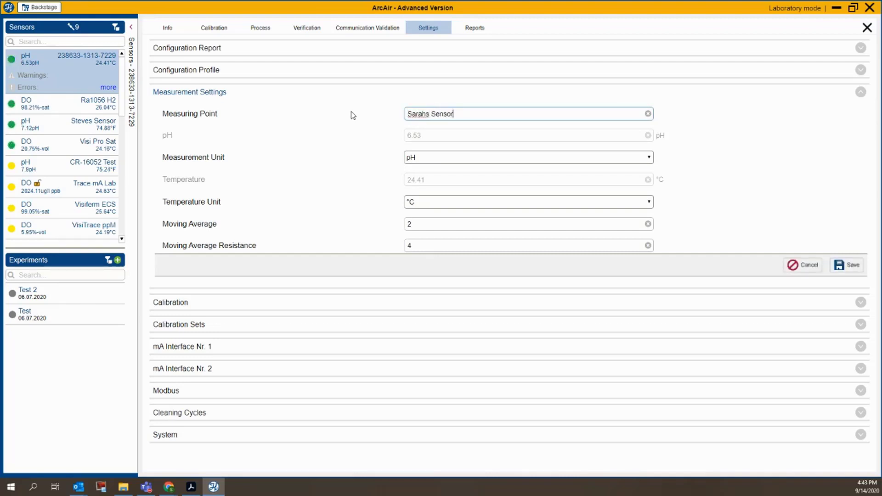
{"action": "left_click", "coordinate": [439, 204]}
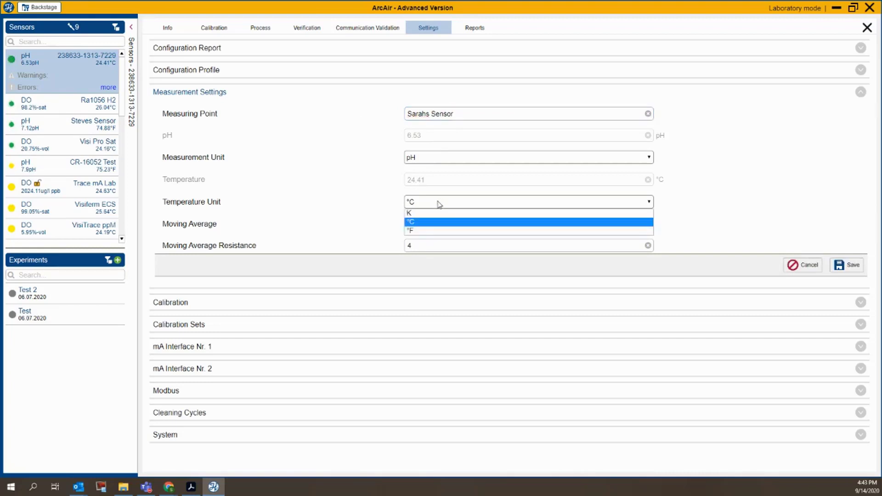
{"action": "left_click", "coordinate": [427, 235]}
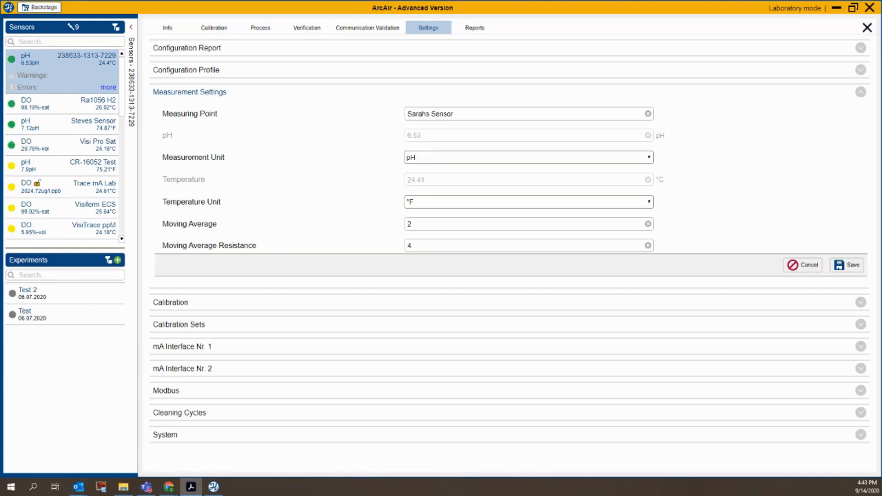
{"action": "key", "text": "alt+Tab"}
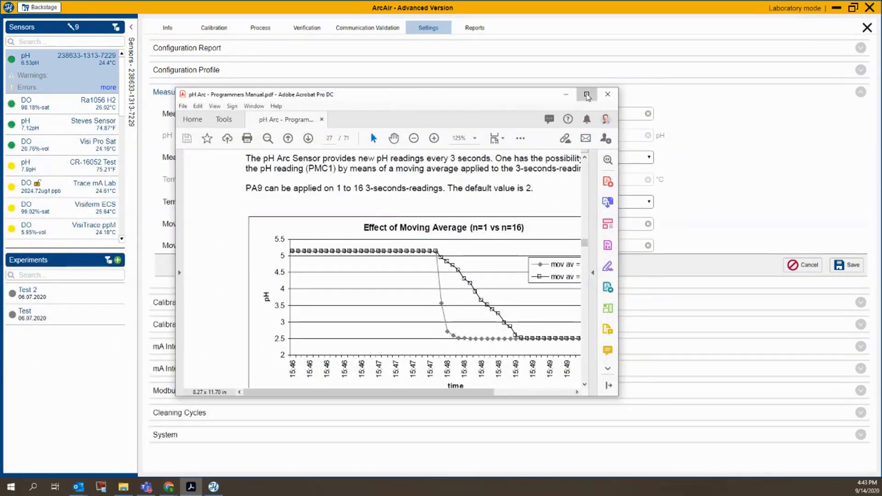
Read section 2.6.2 PA9: Moving Average in the maximized manual, then minimize Acrobat.
{"action": "left_click", "coordinate": [586, 94]}
{"action": "scroll", "coordinate": [461, 260], "scroll_direction": "up", "scroll_amount": 3}
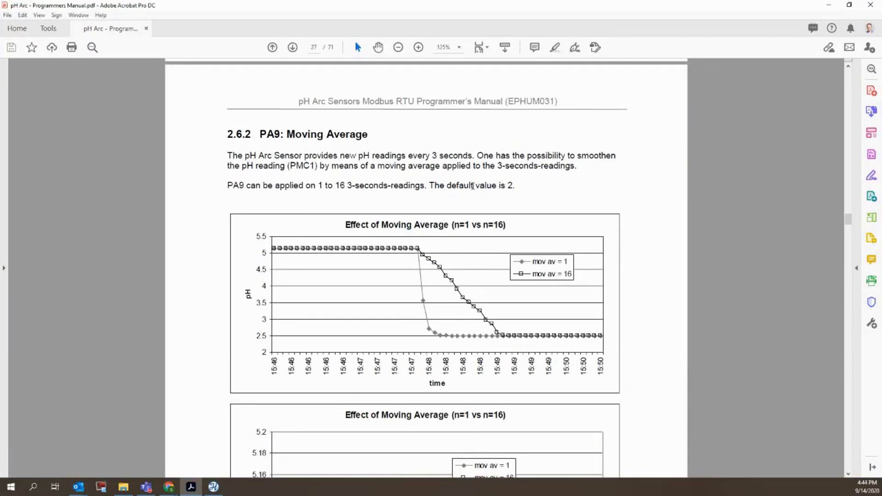
{"action": "scroll", "coordinate": [474, 187], "scroll_direction": "down", "scroll_amount": 1}
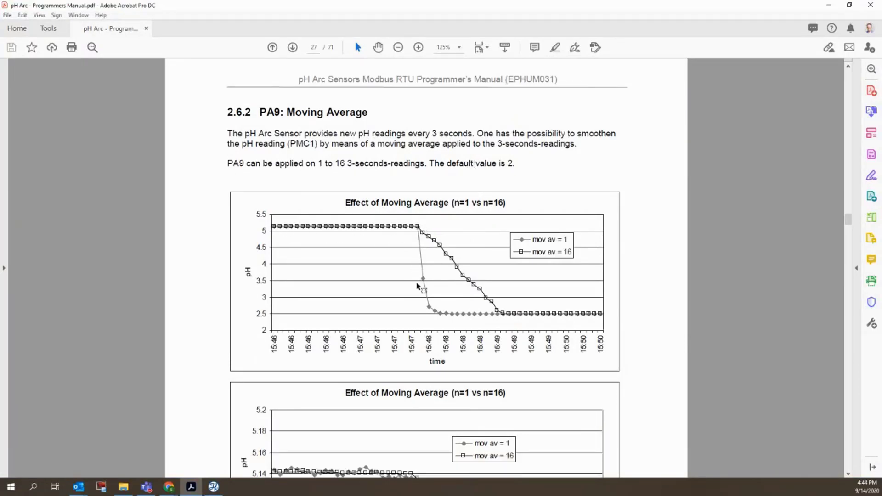
{"action": "scroll", "coordinate": [381, 269], "scroll_direction": "down", "scroll_amount": 6}
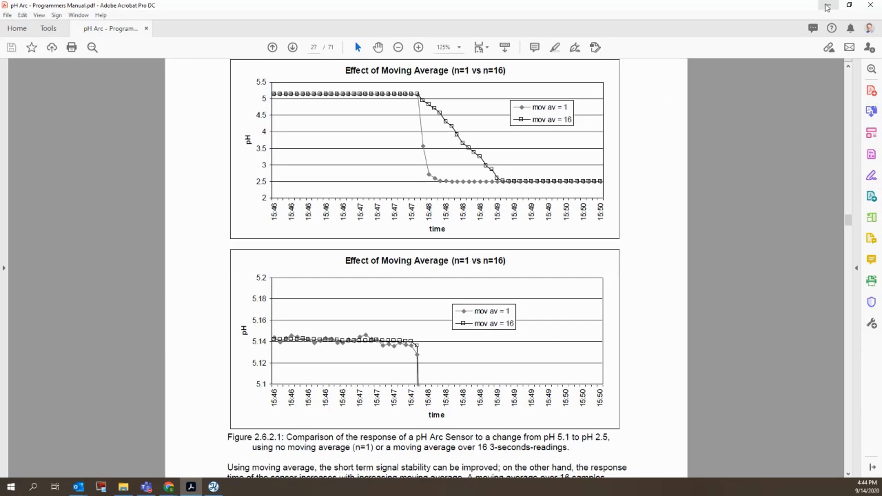
{"action": "left_click_drag", "start_coordinate": [848, 223], "coordinate": [854, 59]}
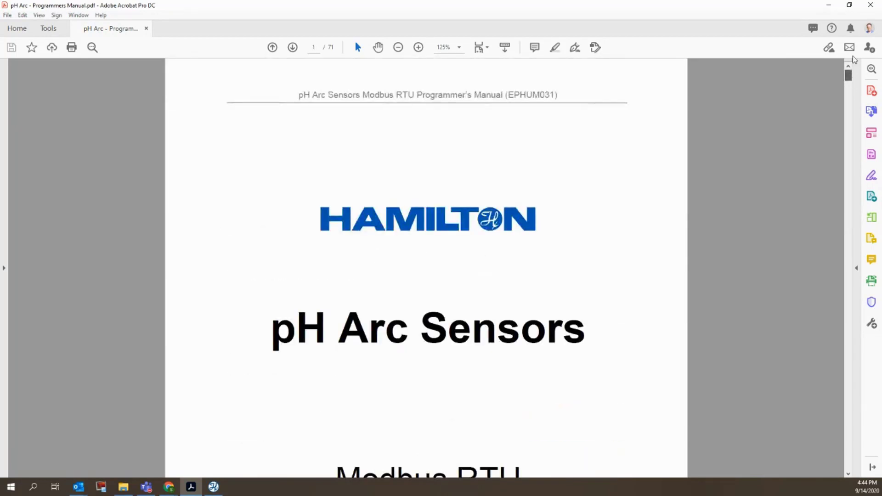
{"action": "scroll", "coordinate": [648, 227], "scroll_direction": "down", "scroll_amount": 3}
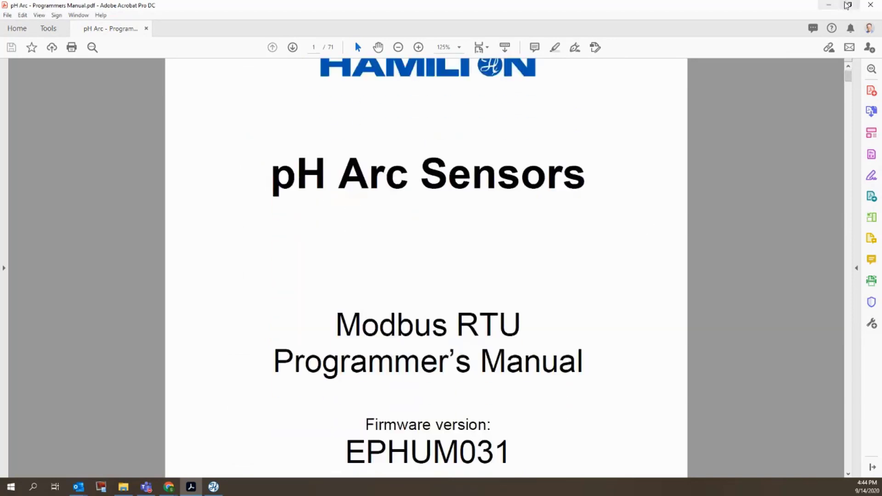
{"action": "left_click", "coordinate": [829, 4]}
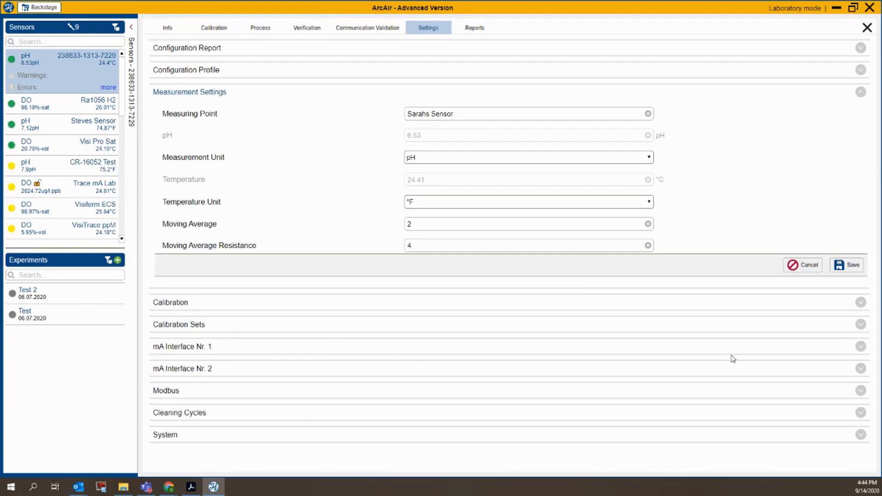
Expand mA Interface Nr. 1 to reveal its 0–14 pH span fields for 4 mA and 20 mA.
{"action": "left_click", "coordinate": [861, 346]}
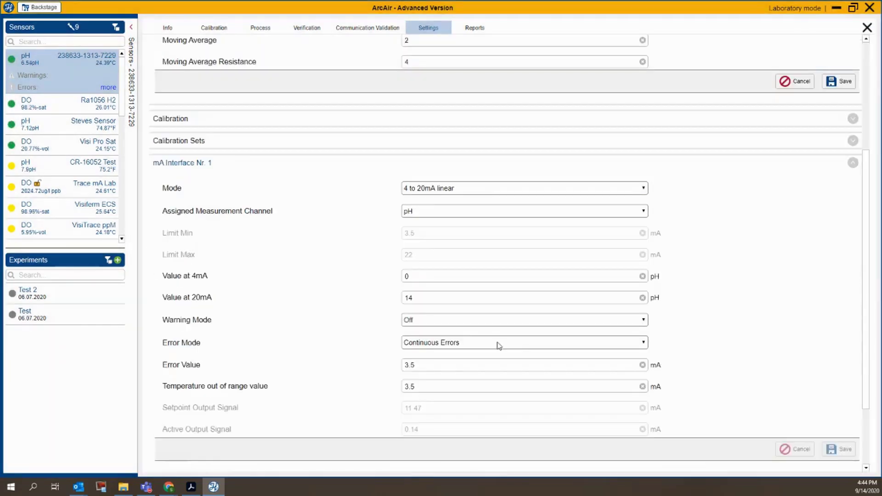
{"action": "scroll", "coordinate": [499, 345], "scroll_direction": "down", "scroll_amount": 1}
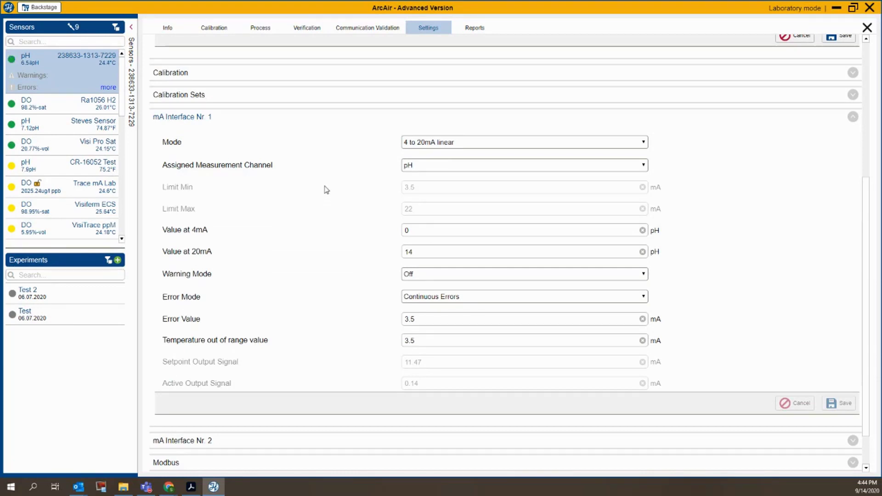
{"action": "left_click", "coordinate": [441, 230]}
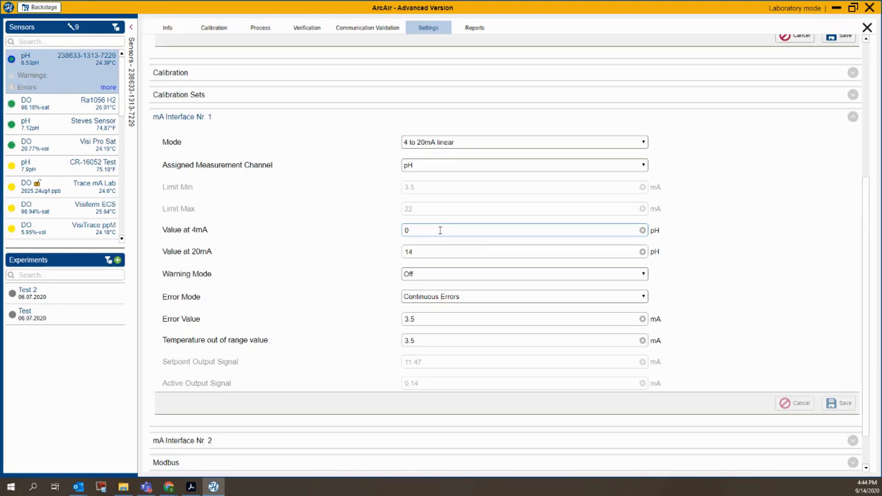
Change mA Interface Nr. 1 to 6 pH at 4 mA and 9 pH at 20 mA, and save.
{"action": "left_click", "coordinate": [425, 255]}
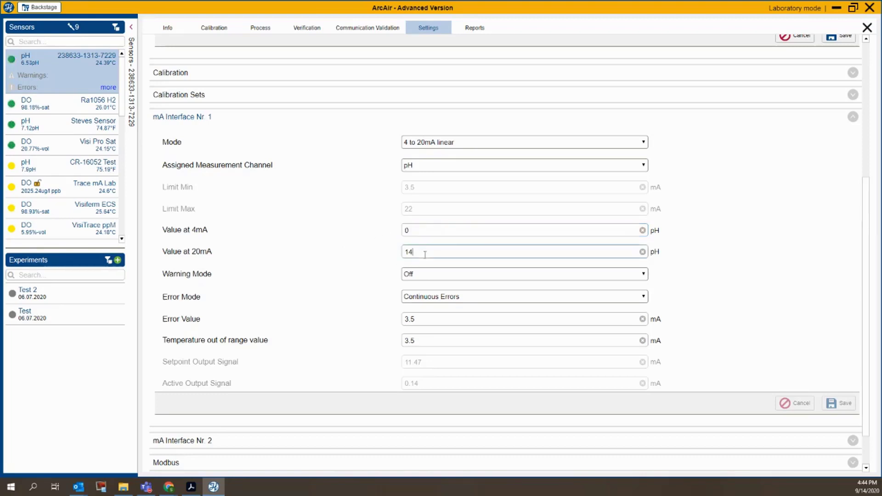
{"action": "double_click", "coordinate": [419, 230]}
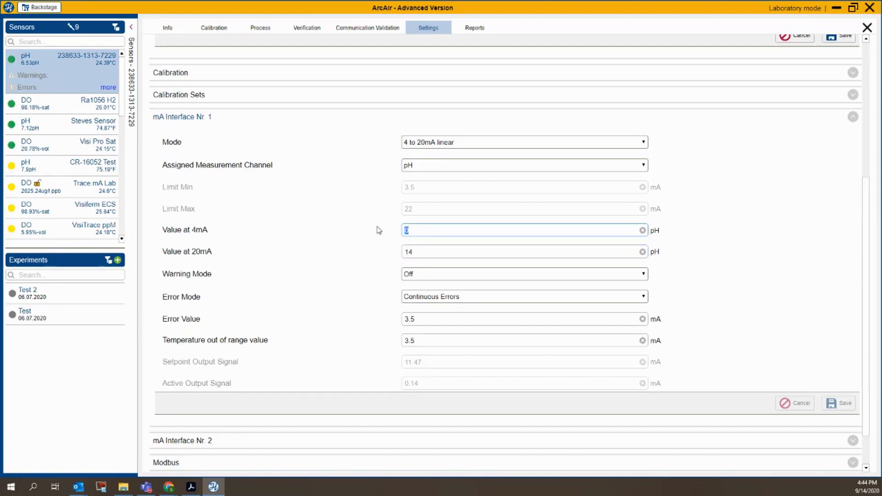
{"action": "type", "text": "6"}
{"action": "double_click", "coordinate": [423, 251]}
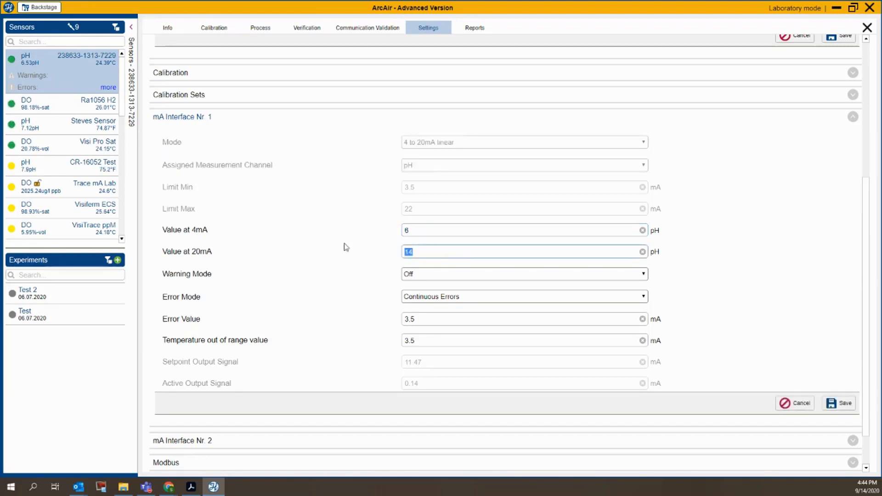
{"action": "key", "text": "BackSpace"}
{"action": "type", "text": "9"}
{"action": "left_click", "coordinate": [839, 403]}
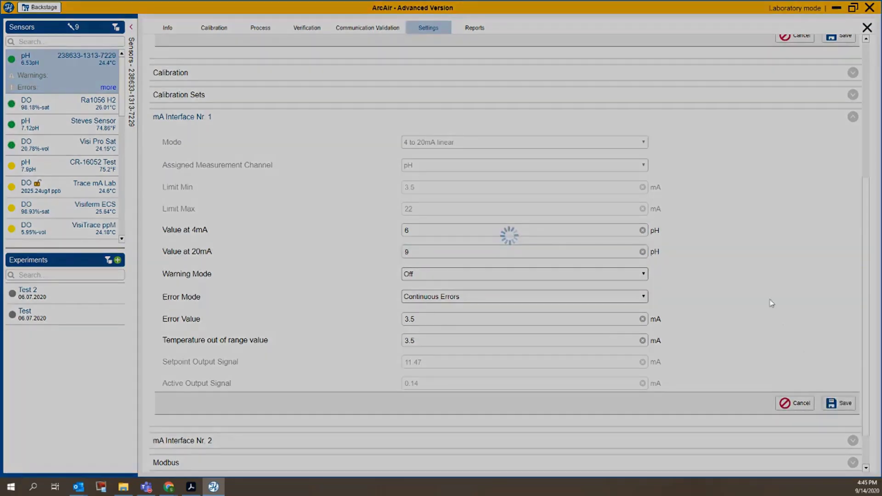
{"action": "scroll", "coordinate": [712, 280], "scroll_direction": "up", "scroll_amount": 5}
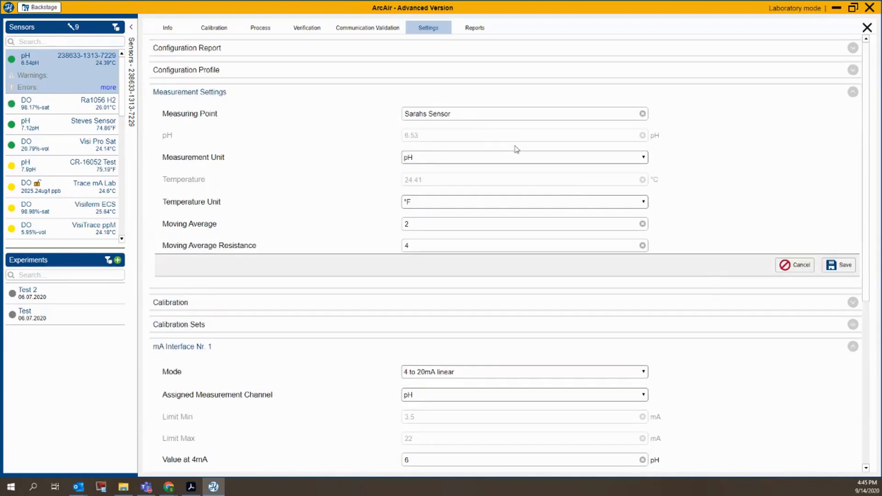
Save the Measurement Settings, close the panel, and reopen the Sarahs Sensor tile's overview.
{"action": "left_click", "coordinate": [839, 268]}
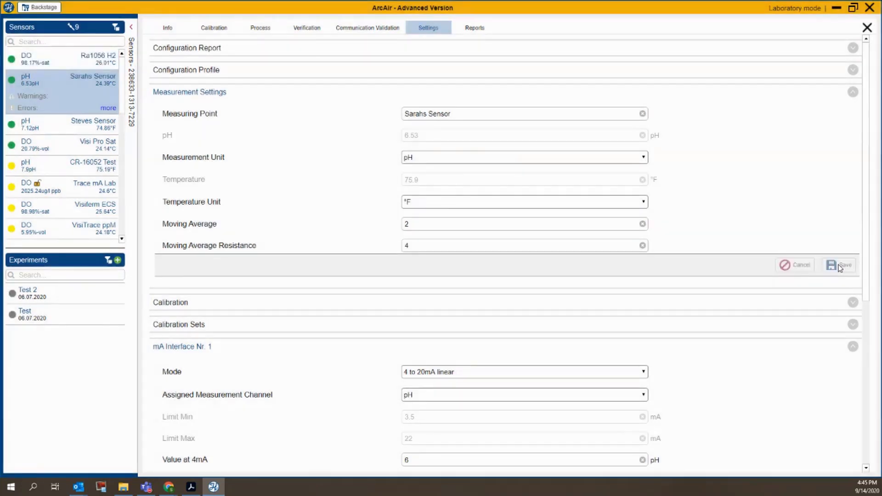
{"action": "left_click", "coordinate": [867, 28]}
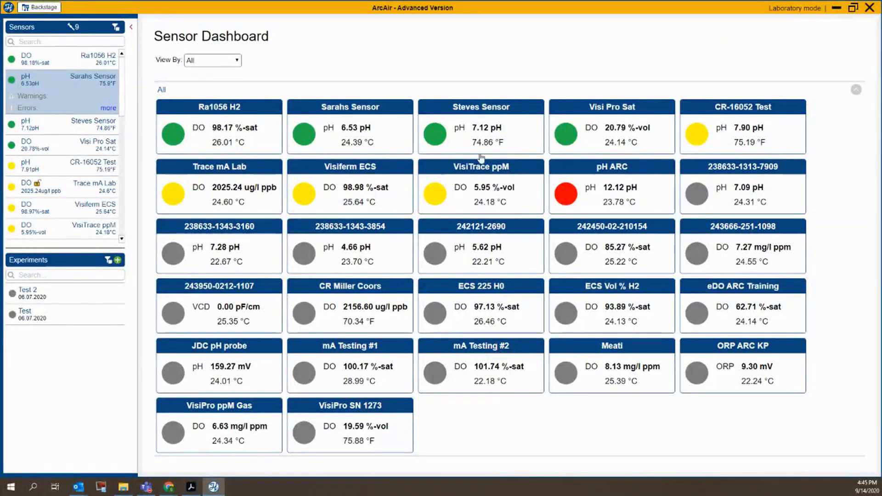
{"action": "left_click", "coordinate": [368, 109]}
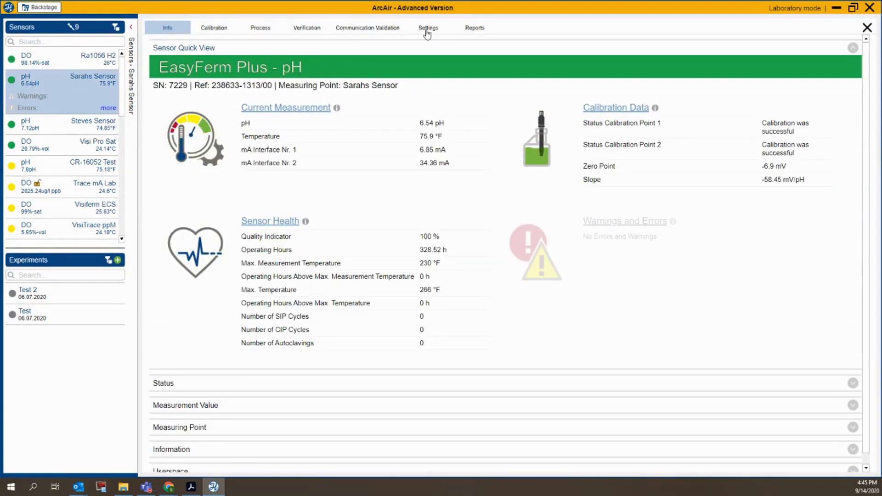
Confirm in Settings that the temperature unit is °F and mA Interface Nr. 1 spans 6–9 pH.
{"action": "left_click", "coordinate": [427, 31]}
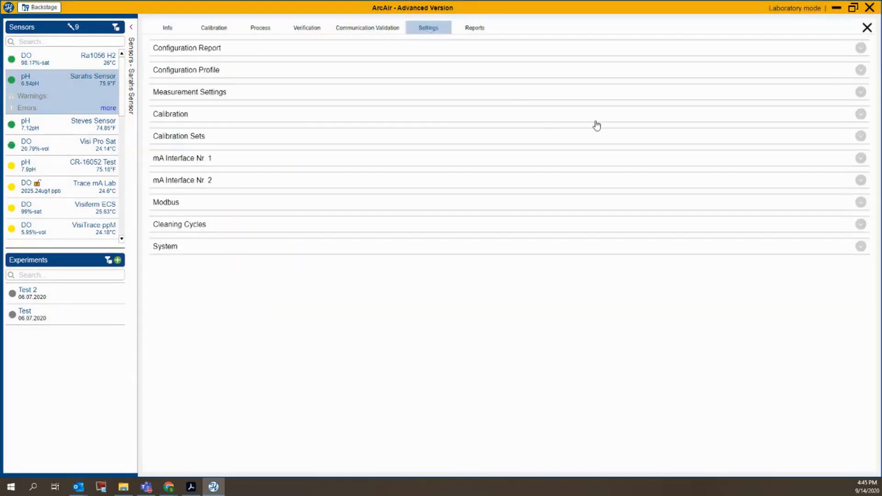
{"action": "left_click", "coordinate": [861, 94]}
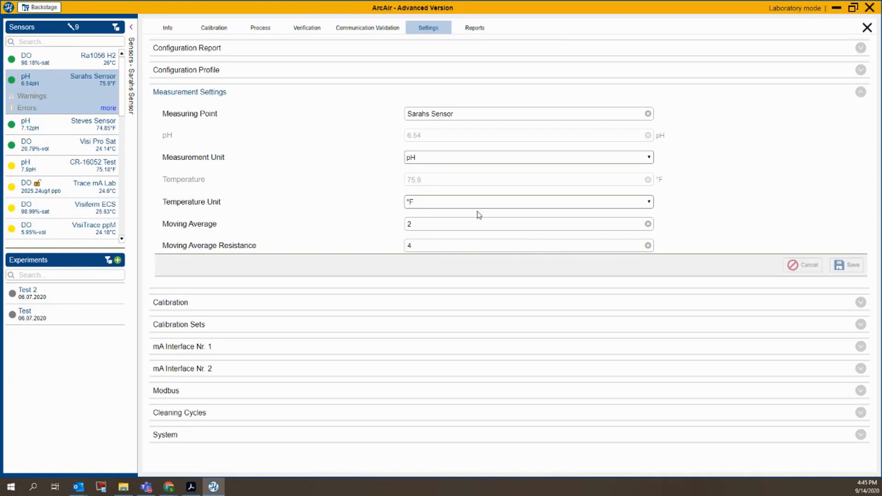
{"action": "left_click", "coordinate": [439, 202]}
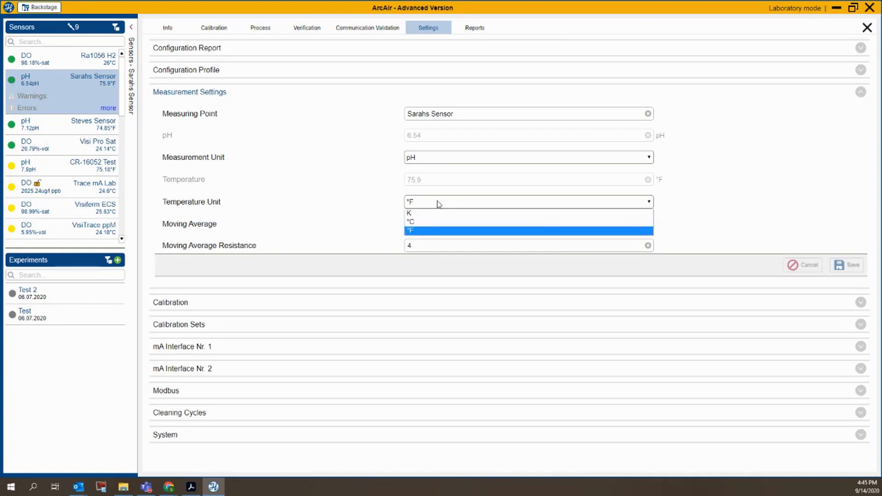
{"action": "left_click", "coordinate": [436, 201]}
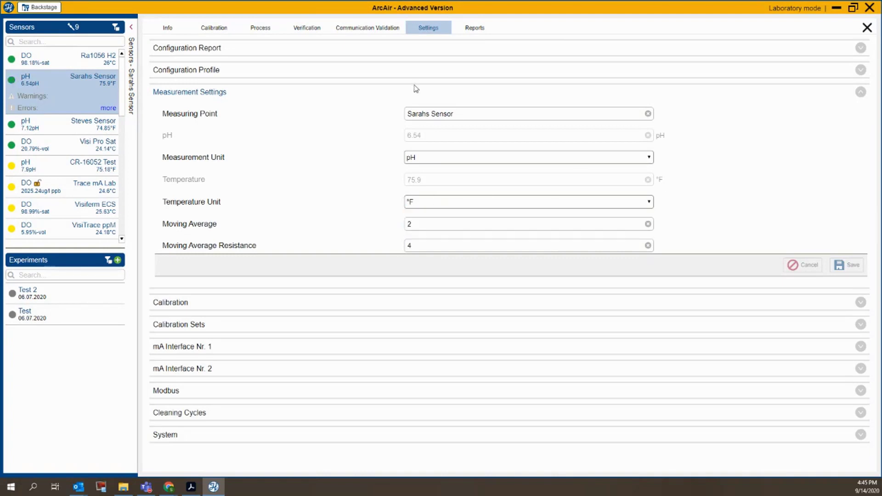
{"action": "left_click", "coordinate": [613, 352]}
{"action": "scroll", "coordinate": [573, 343], "scroll_direction": "down", "scroll_amount": 3}
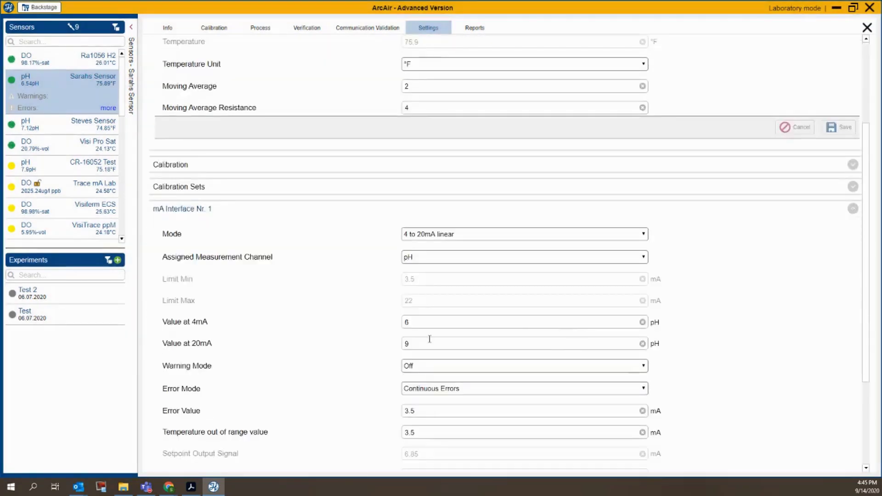
{"action": "scroll", "coordinate": [696, 294], "scroll_direction": "down", "scroll_amount": 2}
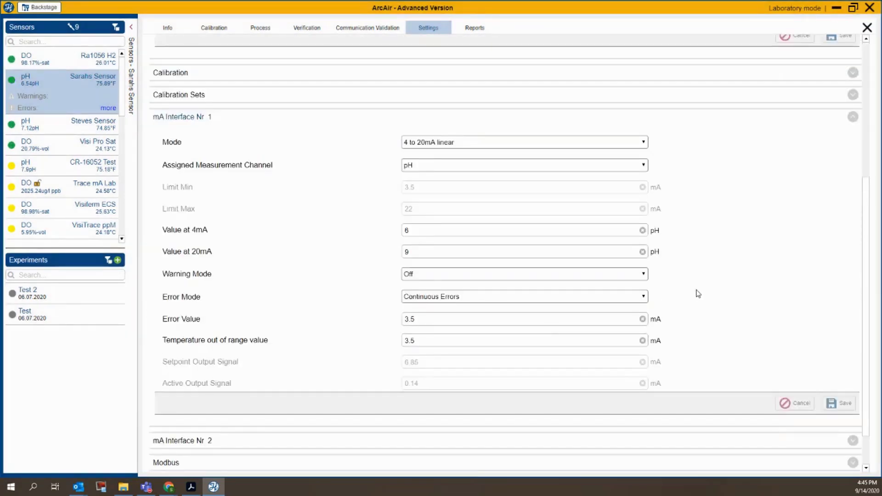